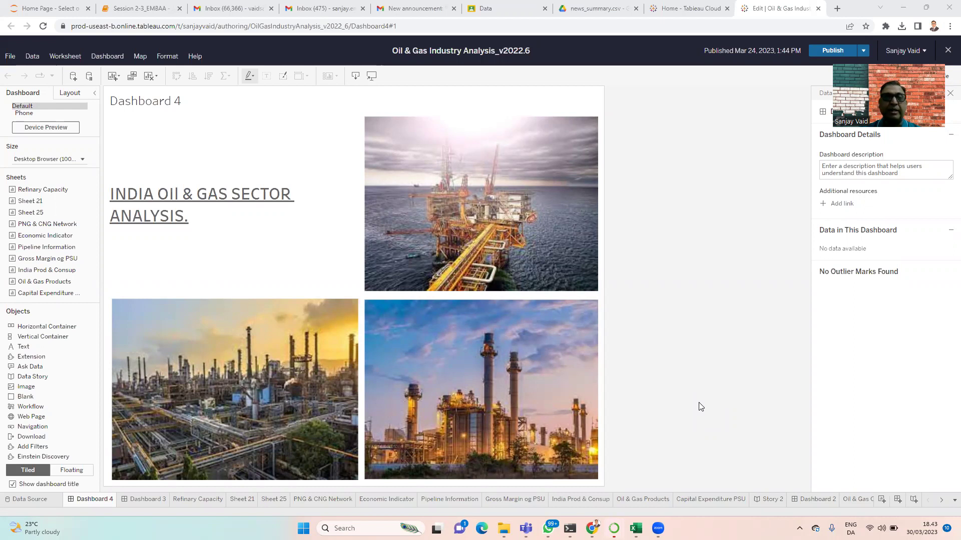
Step: Open Dashboard 3 and inspect marks in the refinery map, the gross margin chart and the capital expenditure chart
left_click(145, 501)
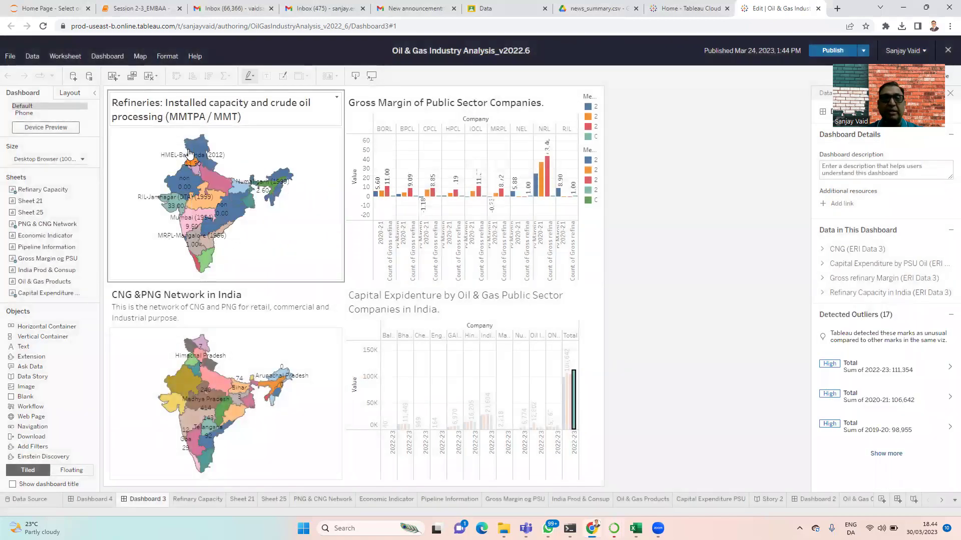
mouse_move(195, 183)
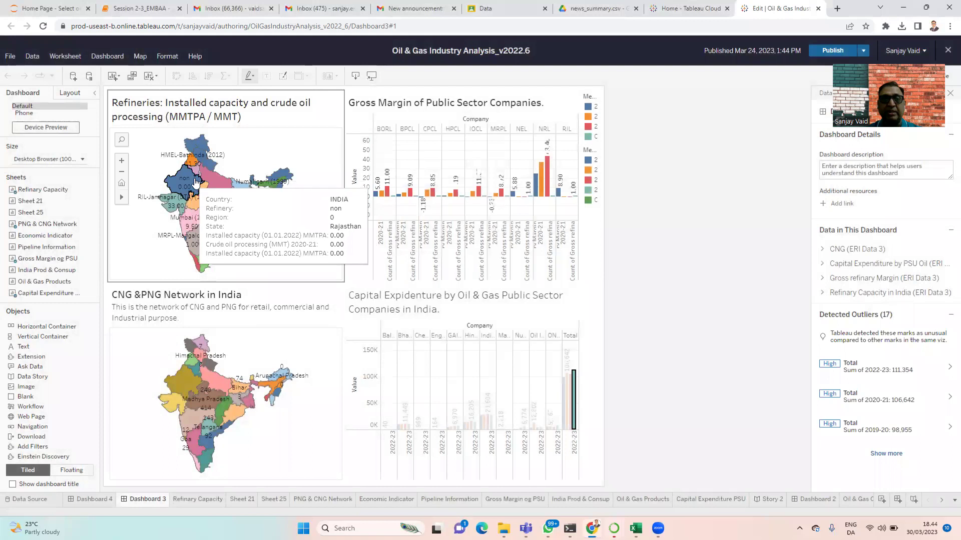
mouse_move(209, 197)
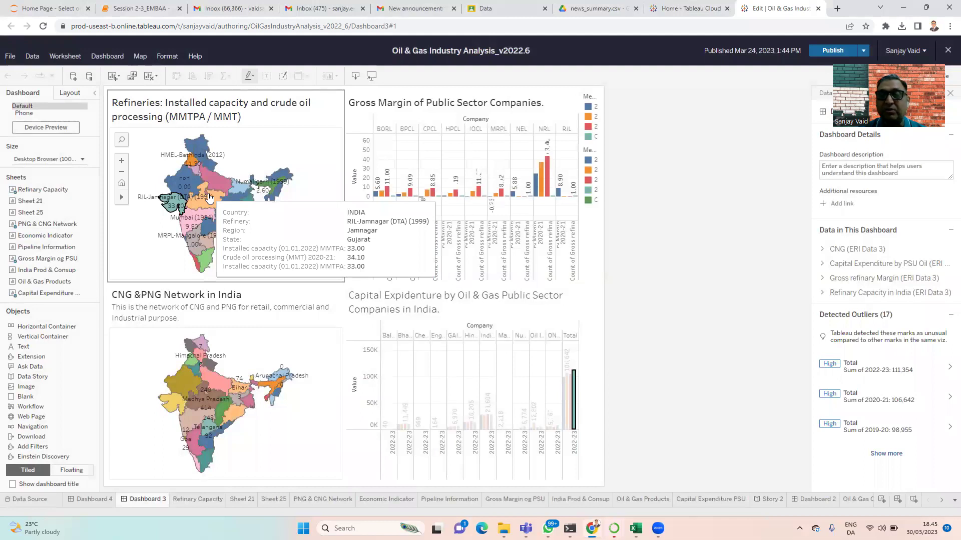
mouse_move(191, 242)
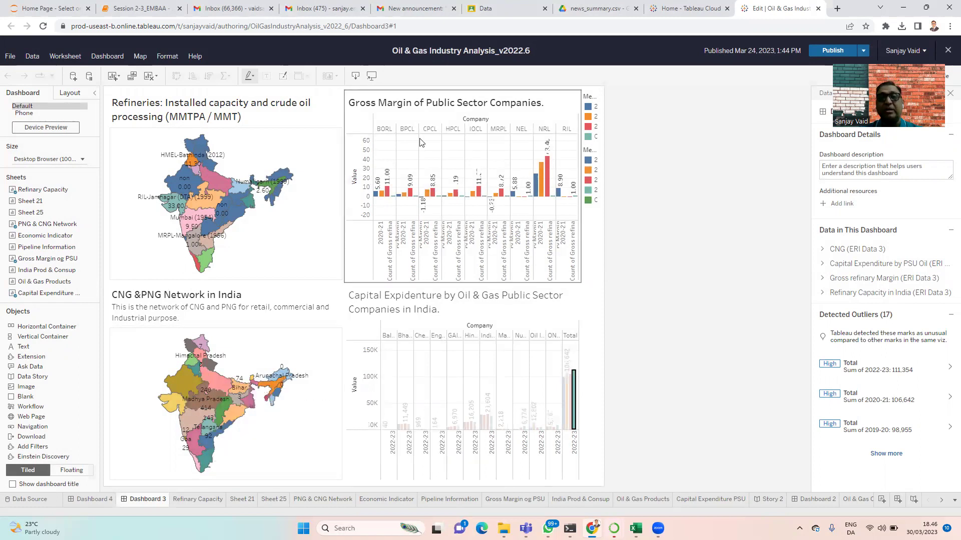
mouse_move(544, 180)
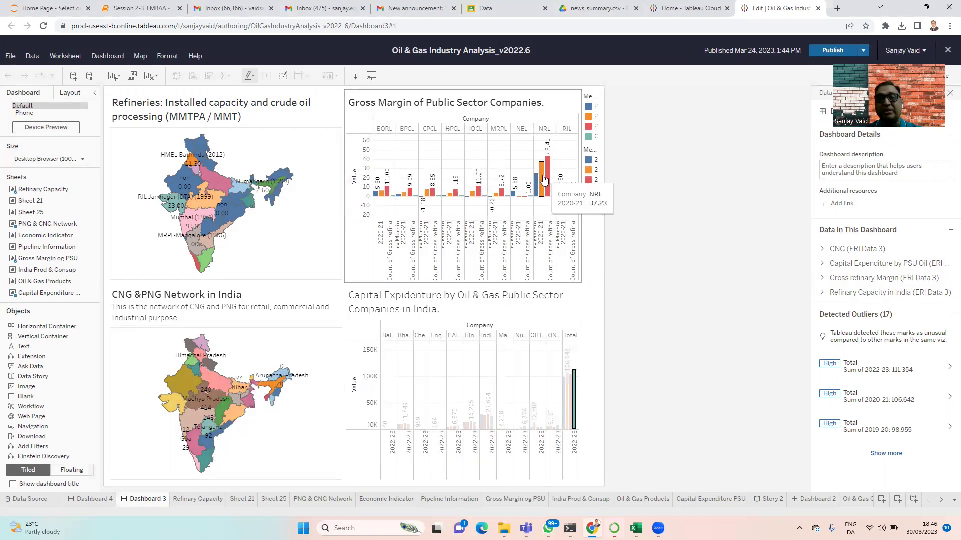
mouse_move(492, 183)
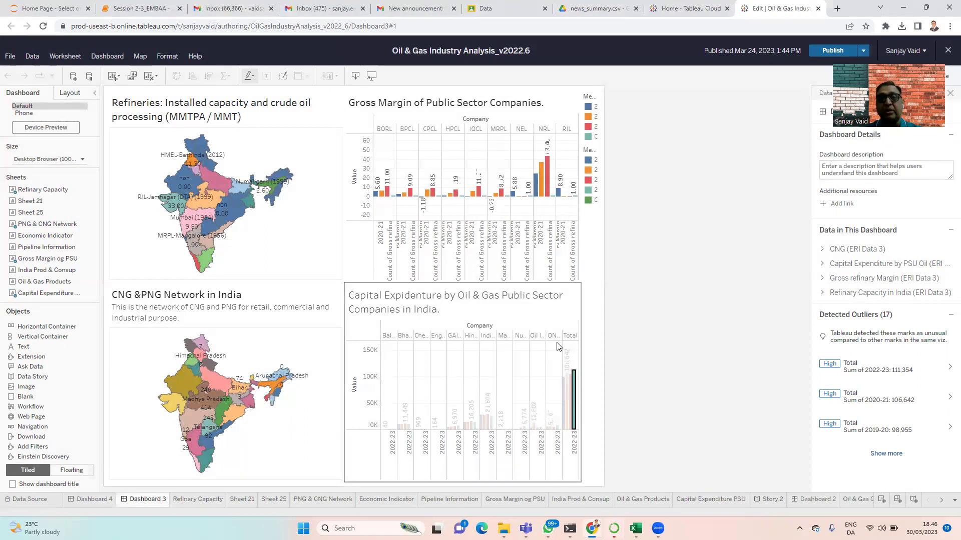
mouse_move(572, 385)
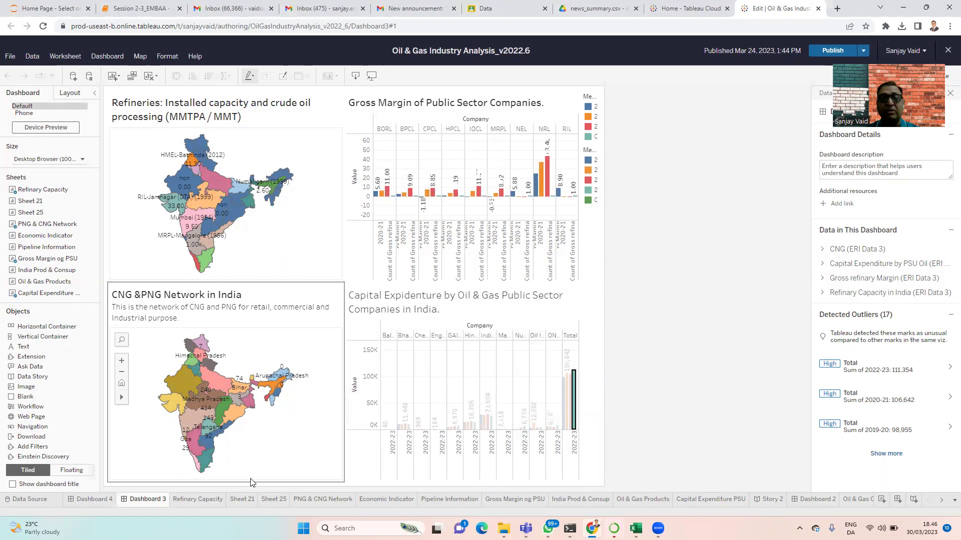
Step: View the Bina refinery on the Refinary Capacity map and the 2021-22 imports bar on the Economic Indicator sheet
left_click(212, 497)
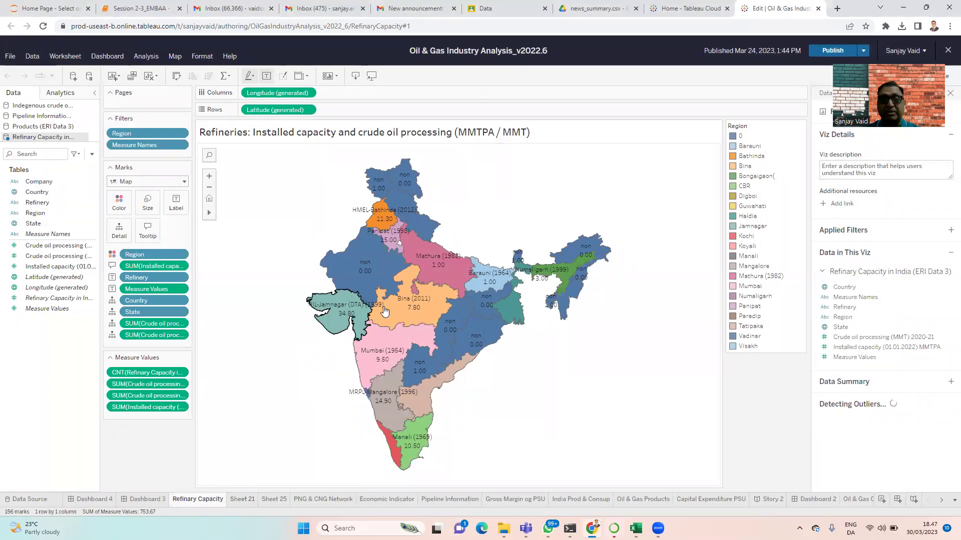
left_click(423, 300)
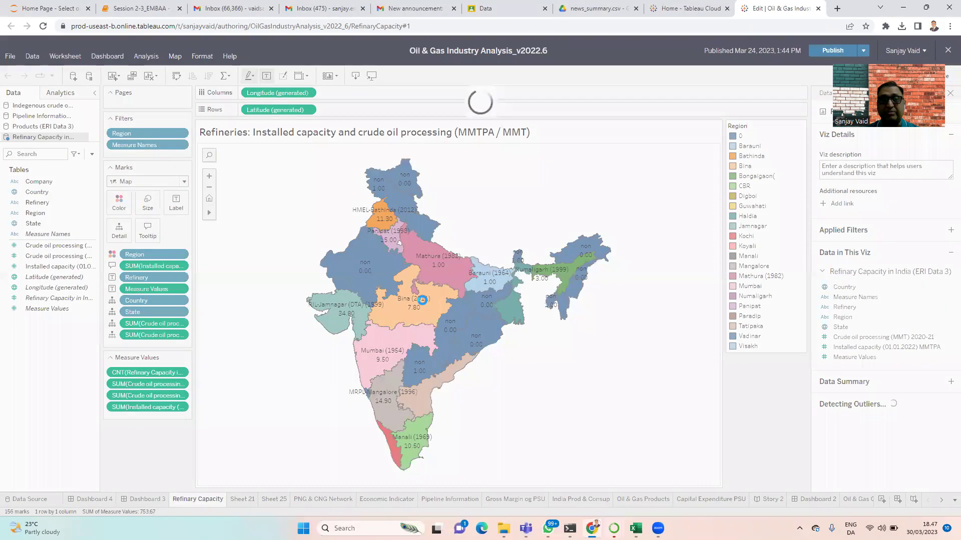
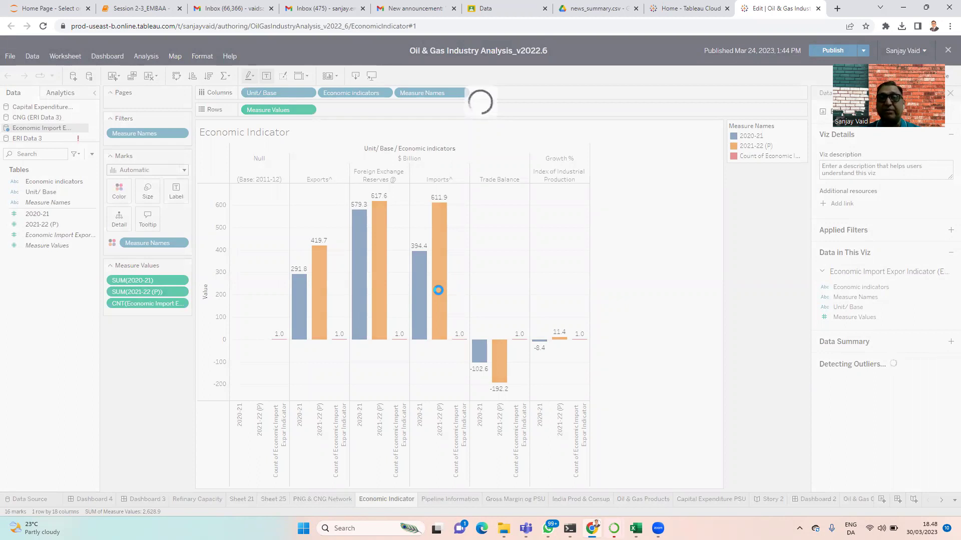
mouse_move(439, 291)
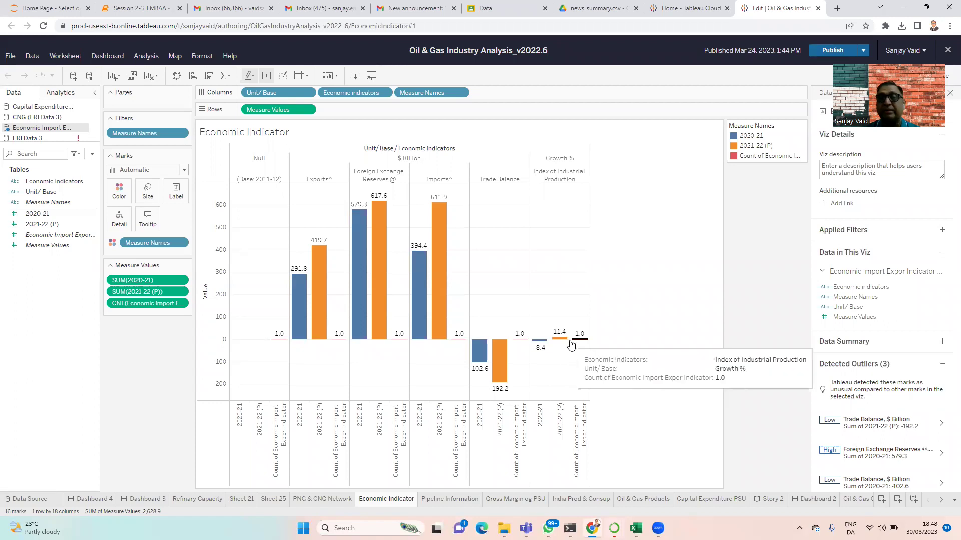
Step: Open the Pipeline Information sheet and inspect the company bars for product pipeline length, crude oil capacity and crude oil length
left_click(462, 500)
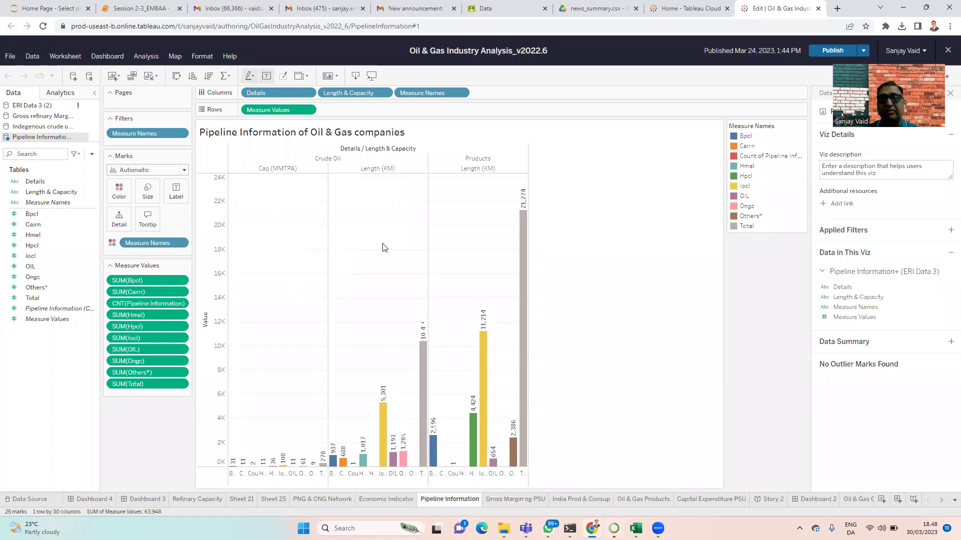
mouse_move(522, 250)
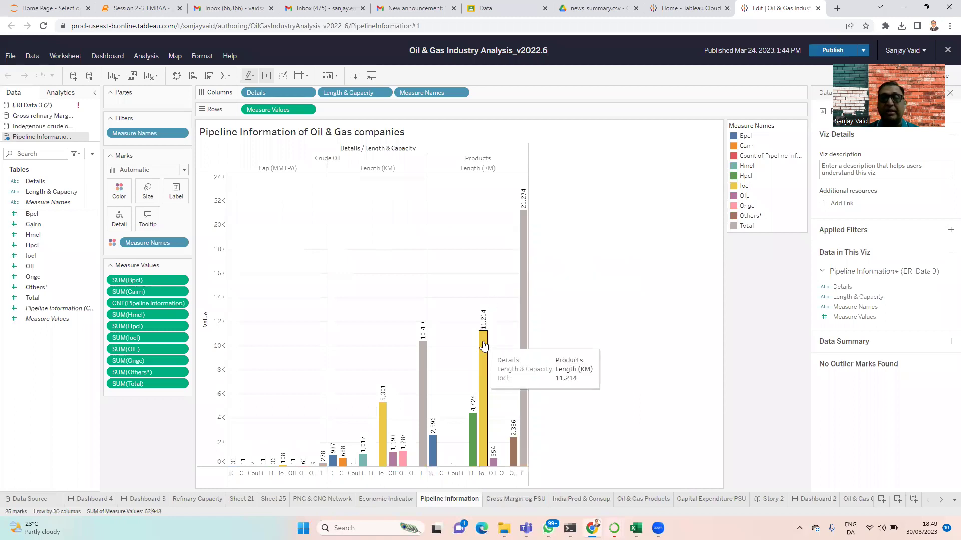
mouse_move(435, 452)
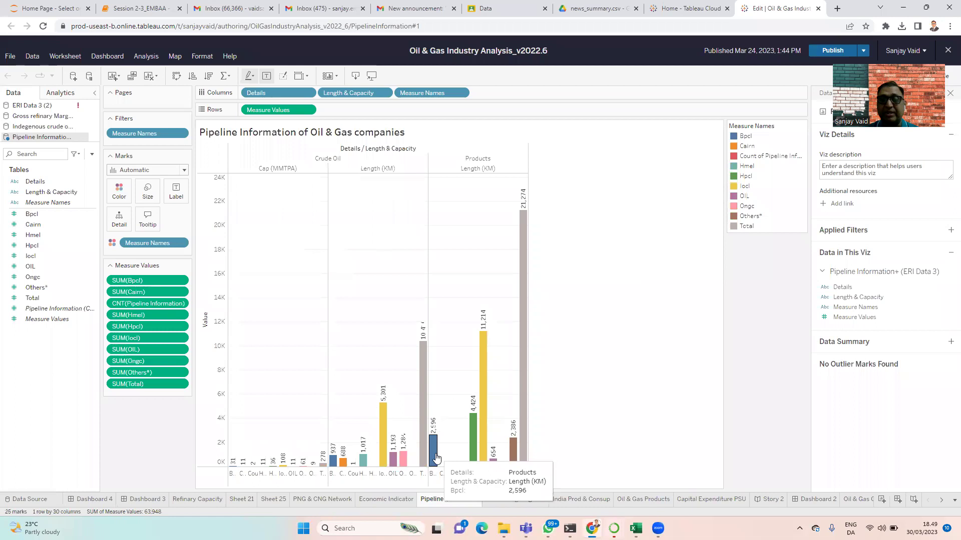
mouse_move(488, 449)
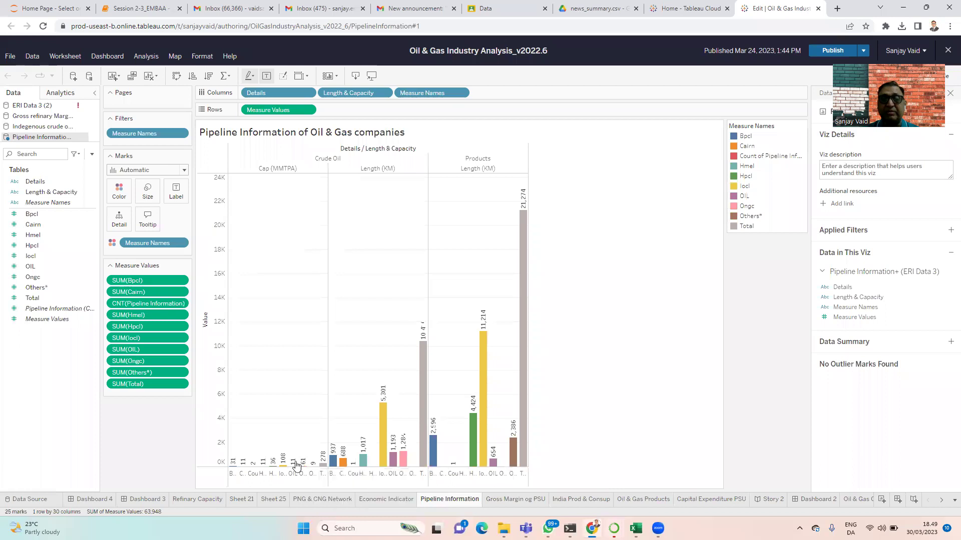
mouse_move(274, 467)
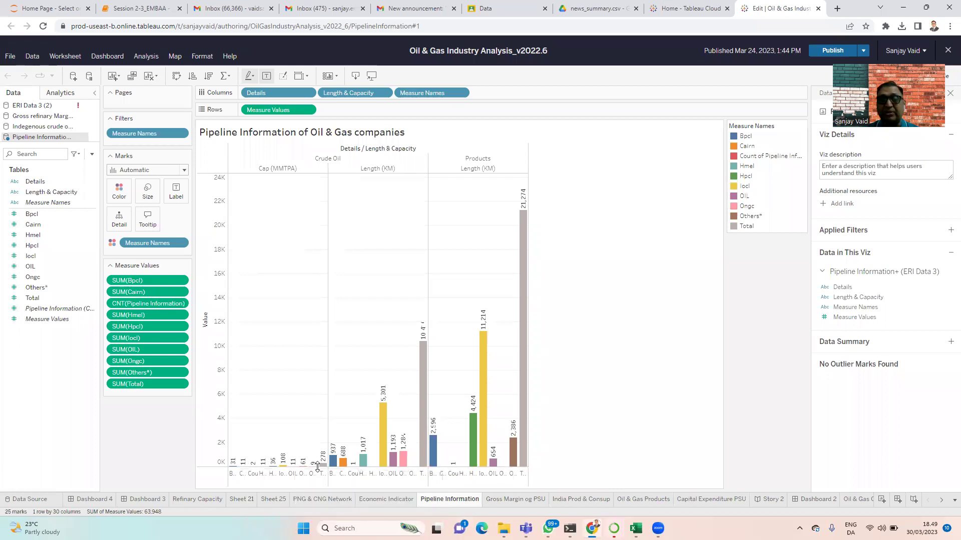
mouse_move(384, 440)
Step: Open the Gross Margin og PSU sheet and examine NRL's 2021-22 bar
left_click(510, 501)
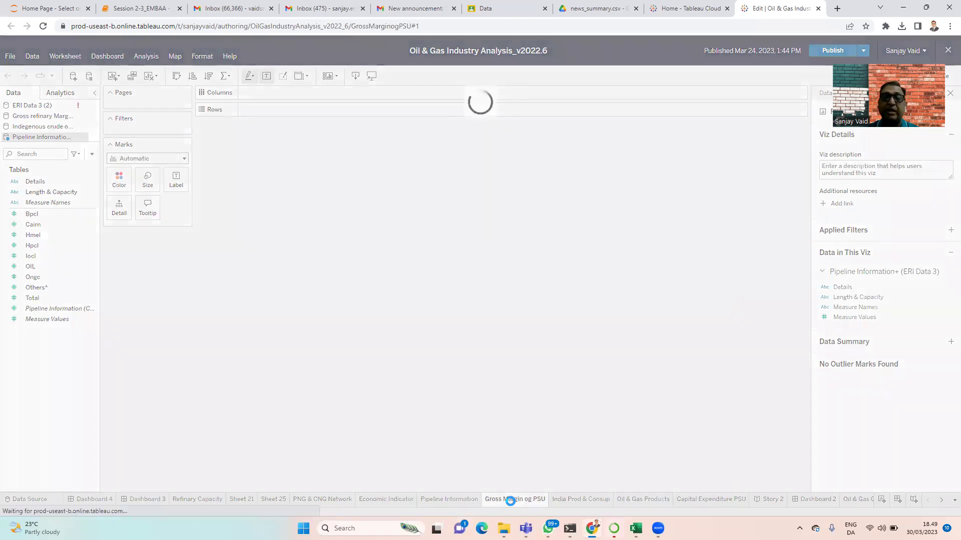
left_click(510, 502)
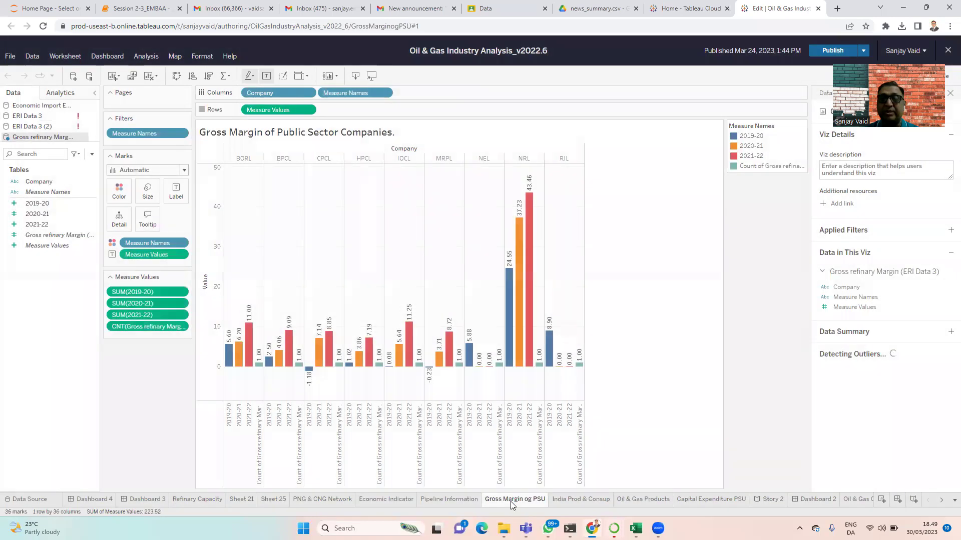
left_click(529, 248)
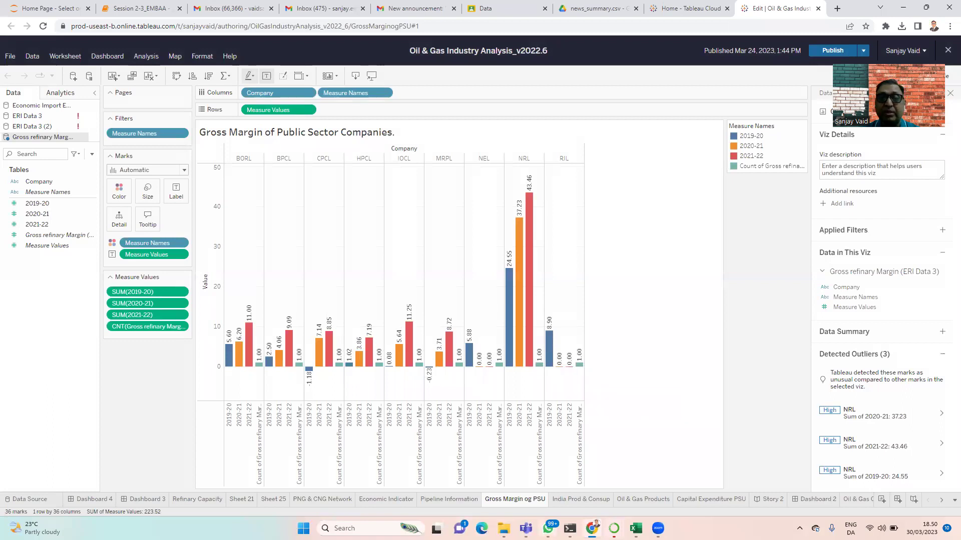
Step: Open the India Prod & Consup sheet and compare product consumption with production across 2020-21 and 2021-22
mouse_move(549, 528)
left_click(597, 502)
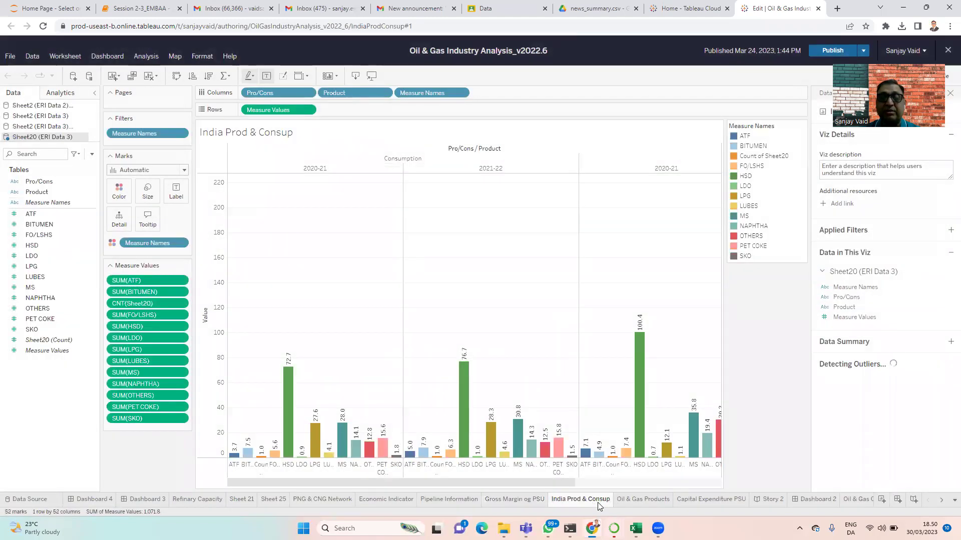
left_click(597, 502)
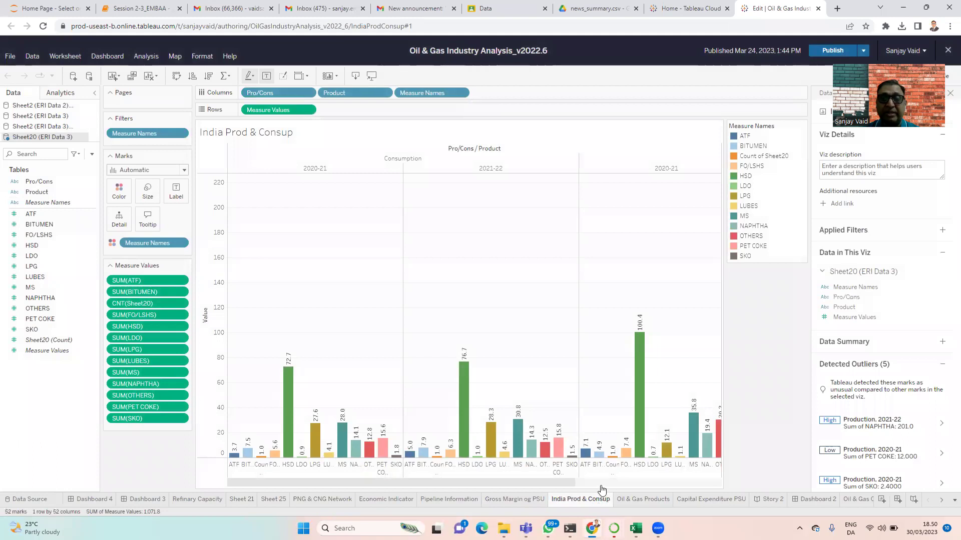
left_click(601, 485)
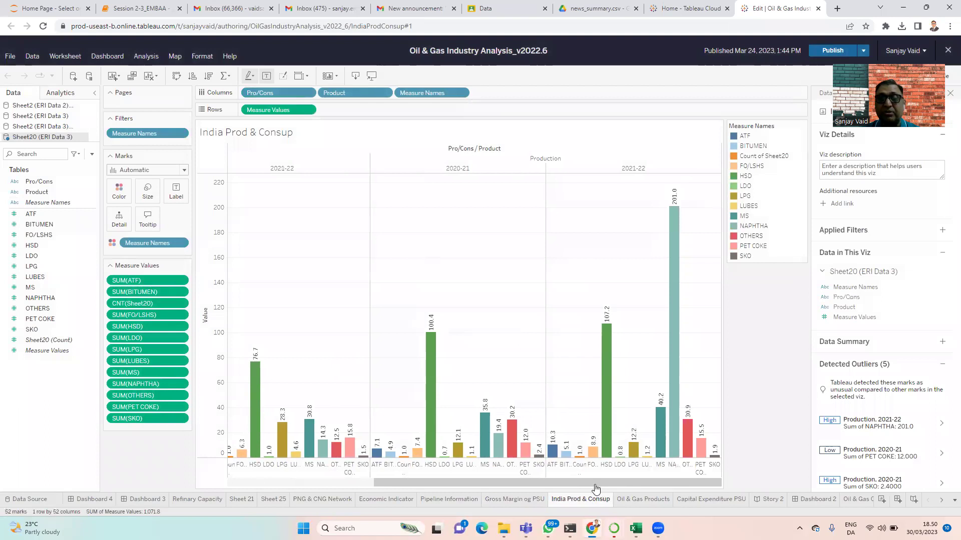
mouse_move(672, 382)
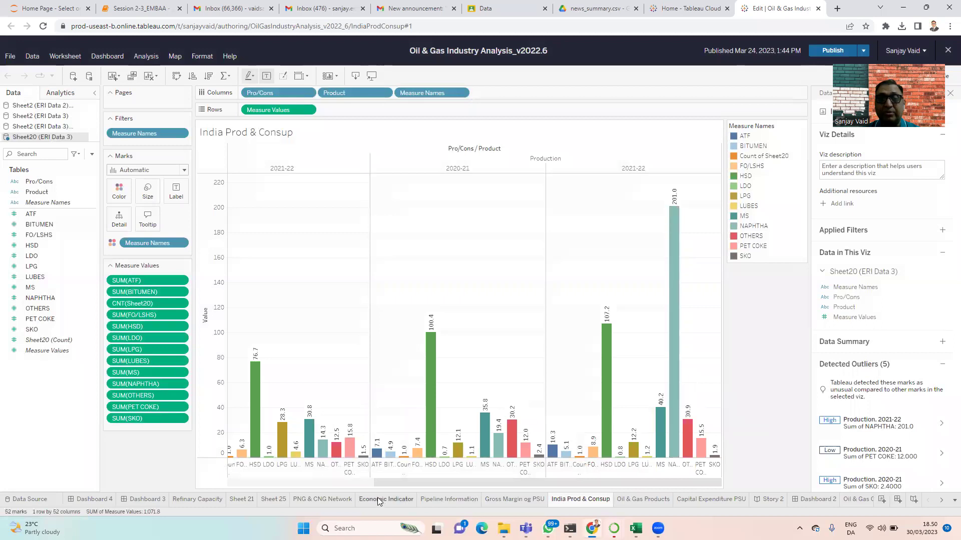
left_click(361, 484)
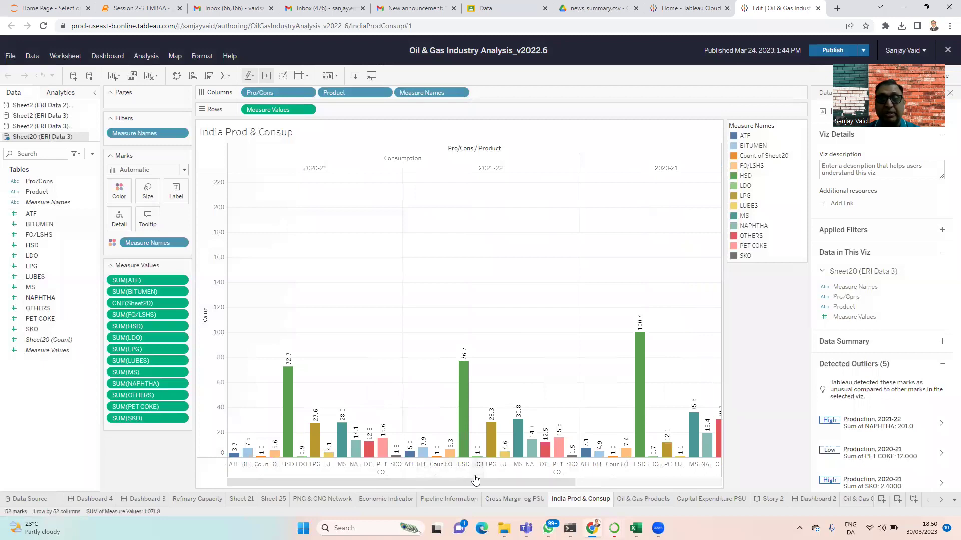
left_click_drag(477, 481, 495, 481)
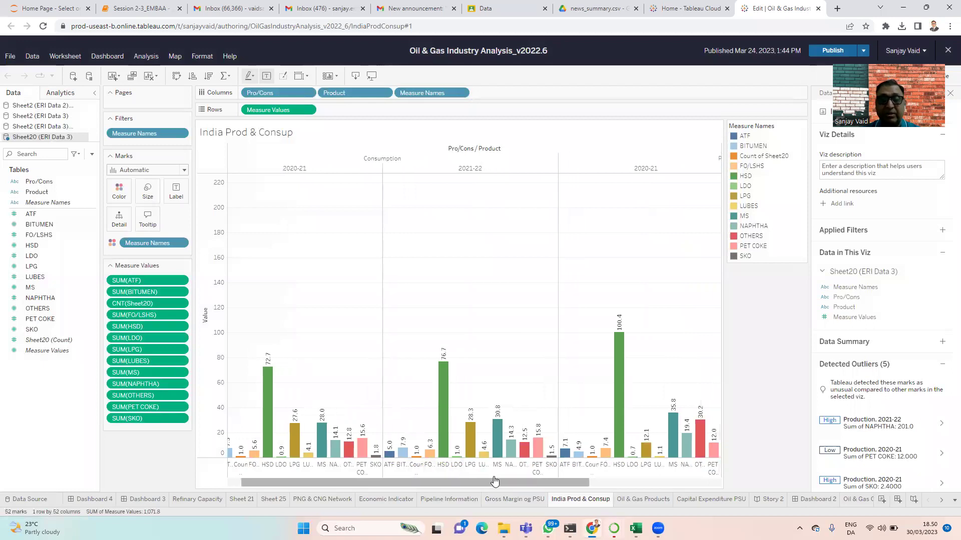
left_click_drag(494, 481, 538, 478)
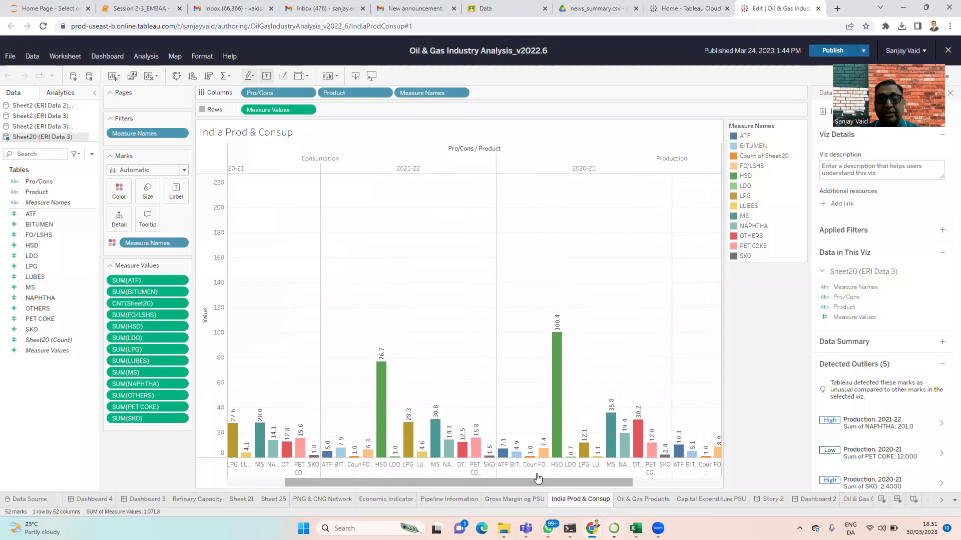
left_click_drag(538, 479, 569, 470)
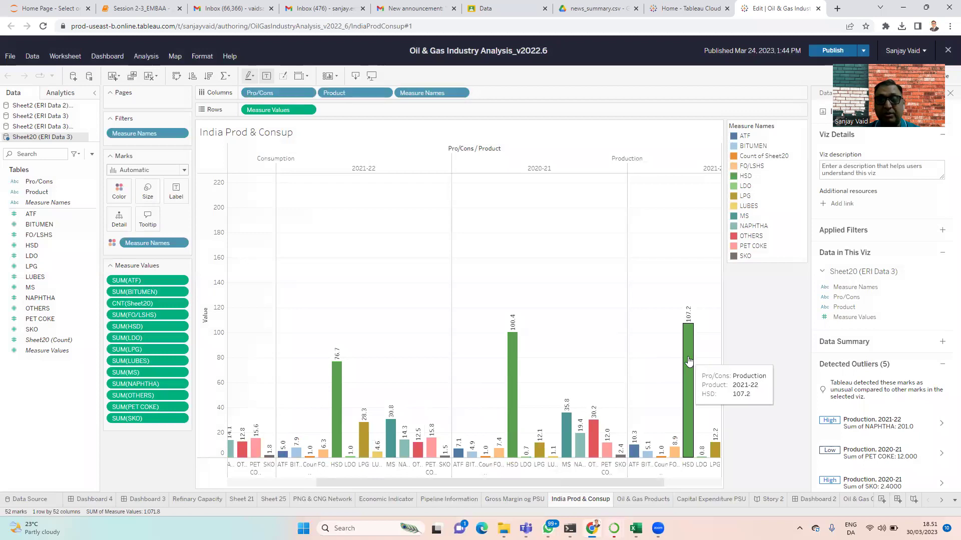
Step: Open the Oil & Gas Products sheet and compare natural gas production and consumption for 2020-21 and 2021-22
left_click(646, 499)
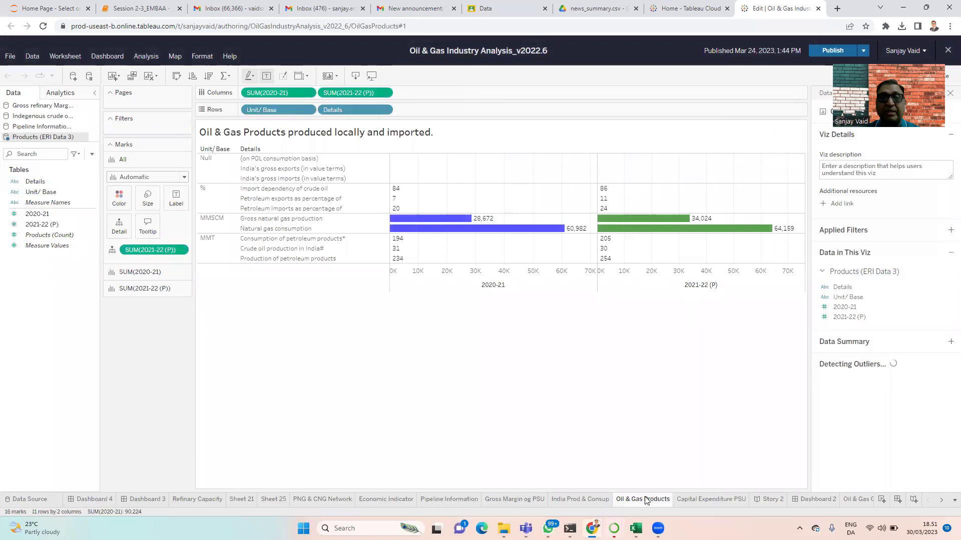
left_click(644, 498)
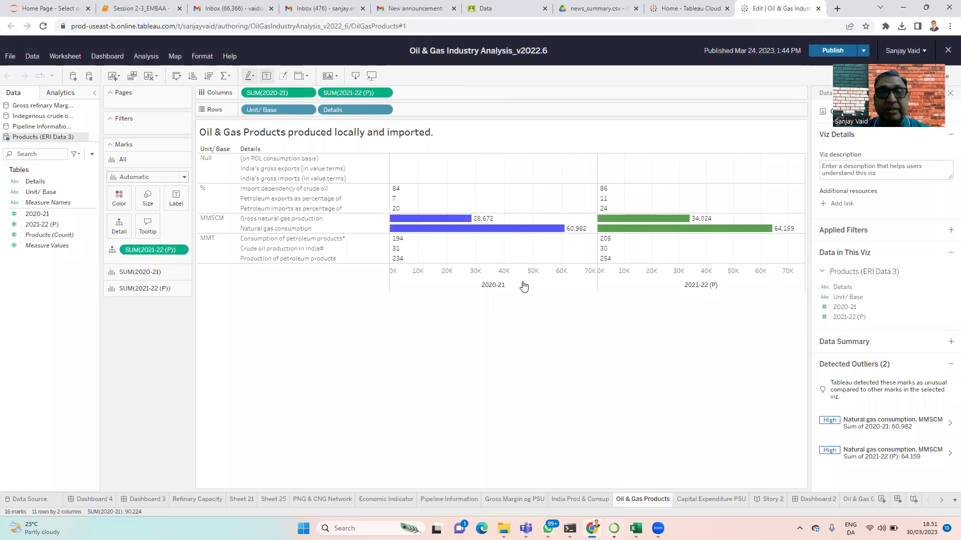
mouse_move(526, 234)
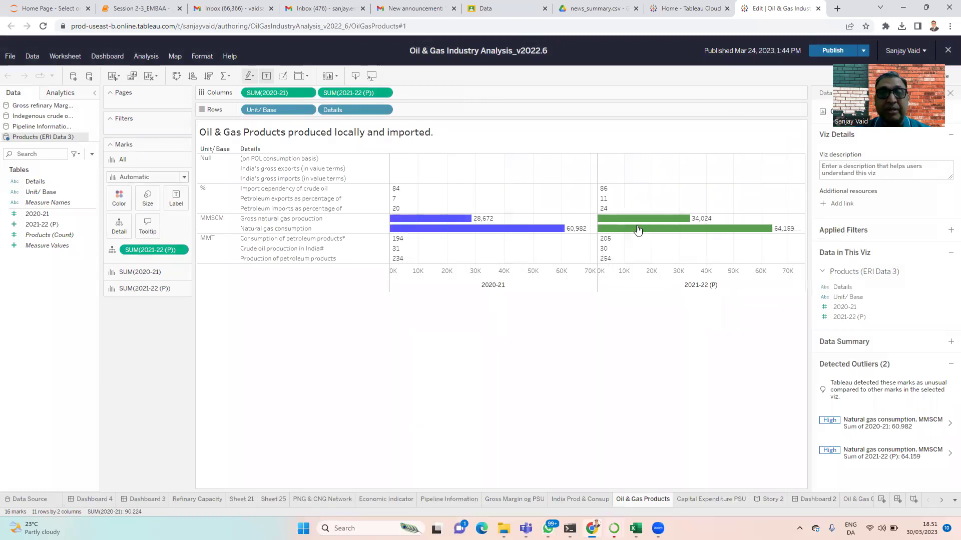
mouse_move(453, 226)
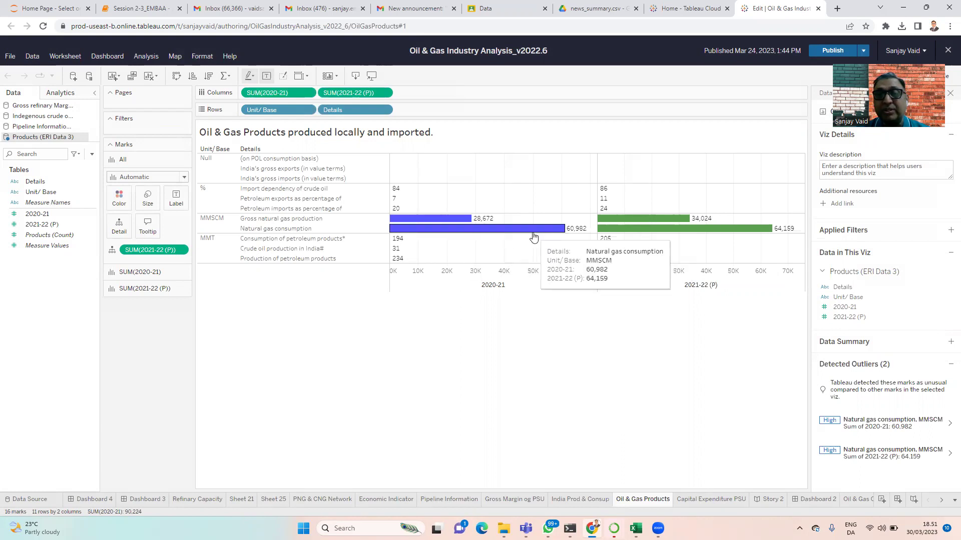
mouse_move(696, 232)
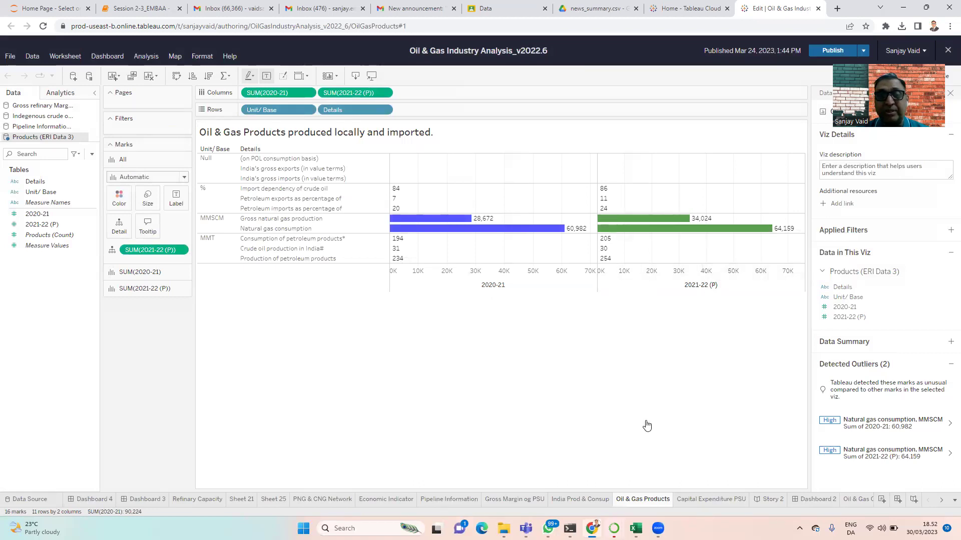
Step: Open the Capital Expenditure PSU sheet and inspect the spending bars of Indian Oil and Hindustan Petroleum
left_click(711, 503)
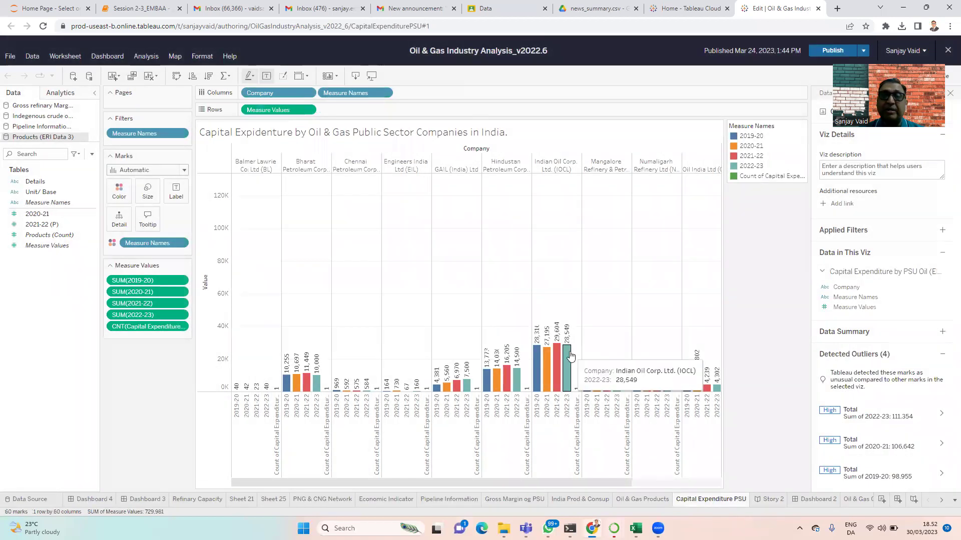
mouse_move(557, 365)
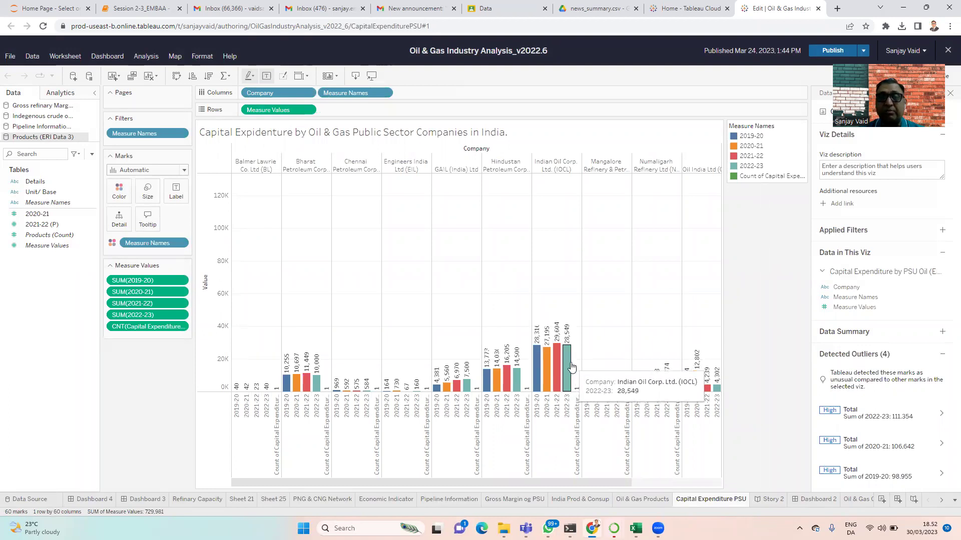
mouse_move(504, 383)
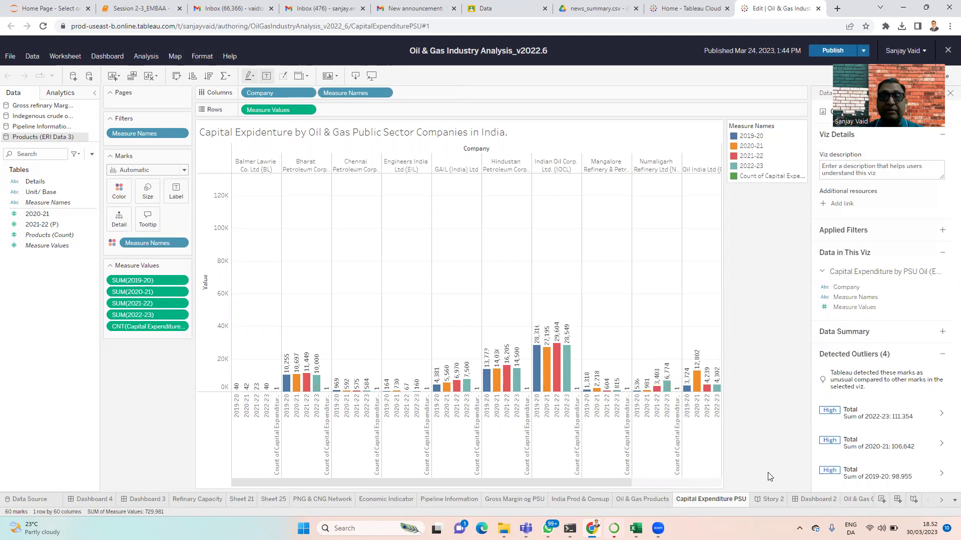
Step: Open Story 2 and review the India map of upstream and downstream companies with its notes
left_click(770, 499)
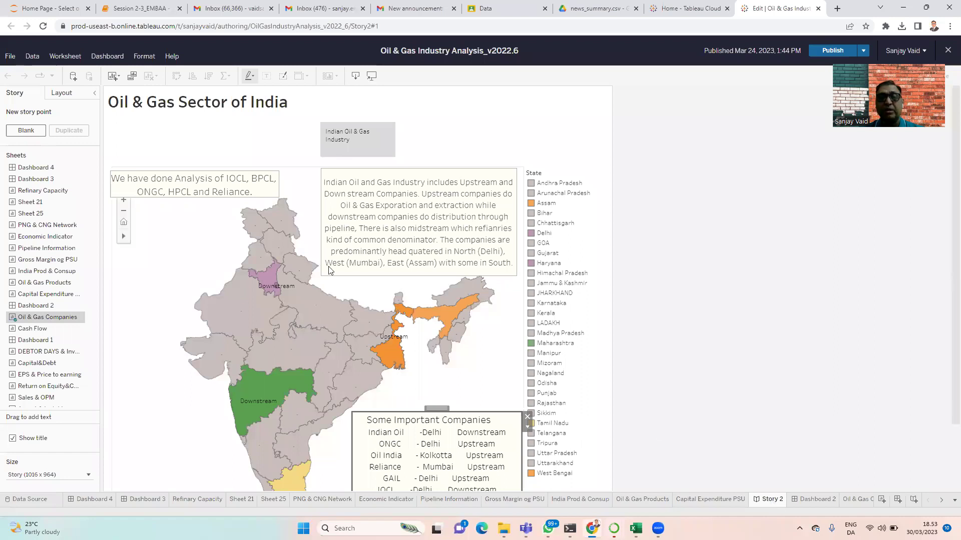
mouse_move(282, 279)
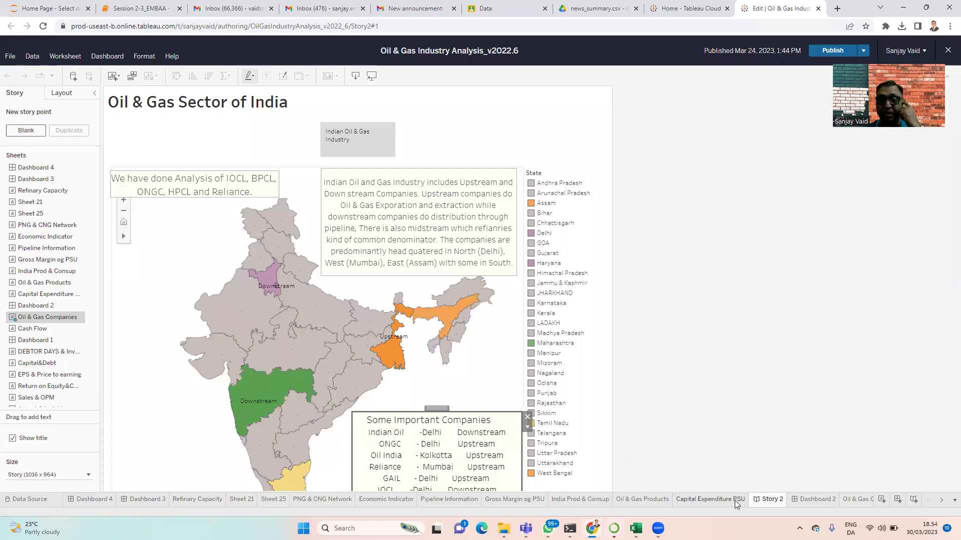
Step: Open Dashboard 2 and inspect Reliance's bars in the 2020 to 2022 cash flow chart
left_click(804, 500)
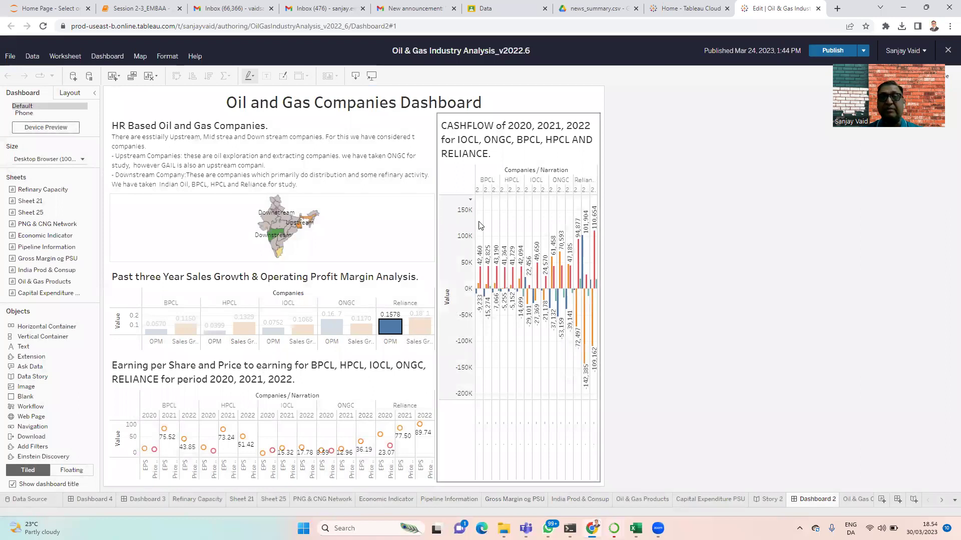
mouse_move(580, 286)
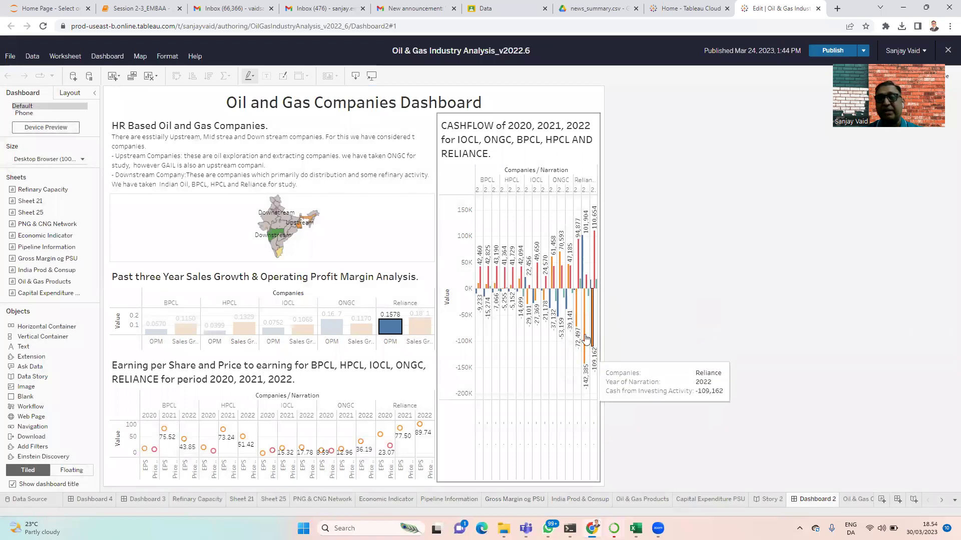
mouse_move(585, 303)
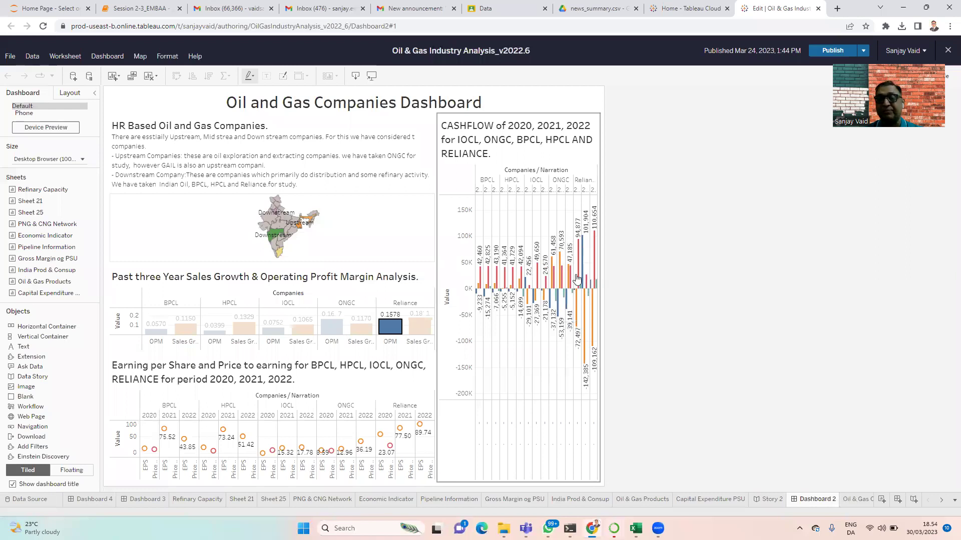
Step: View the Oil & Gas Companies map, the Cash Flow sheet and the Dashboard 1 cash flow statement in turn
left_click(858, 500)
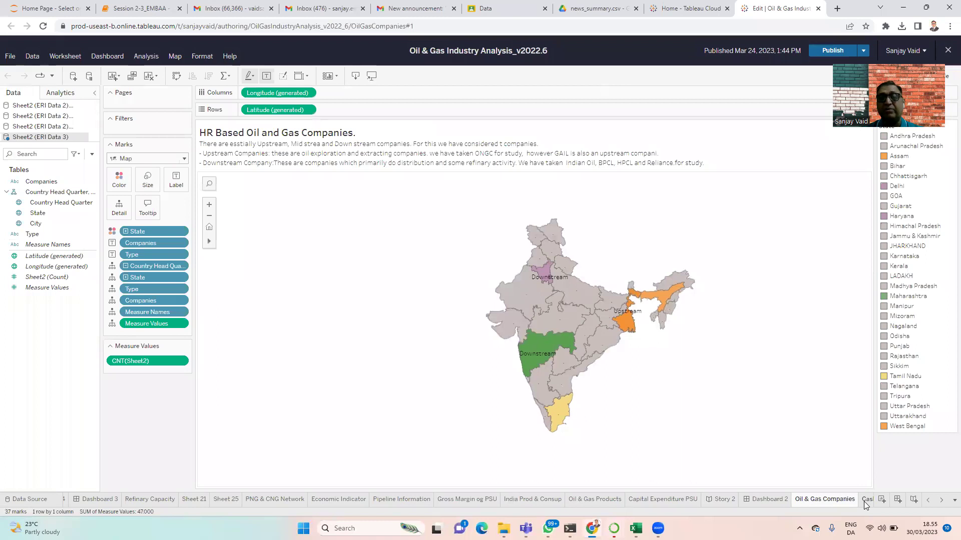
left_click(865, 500)
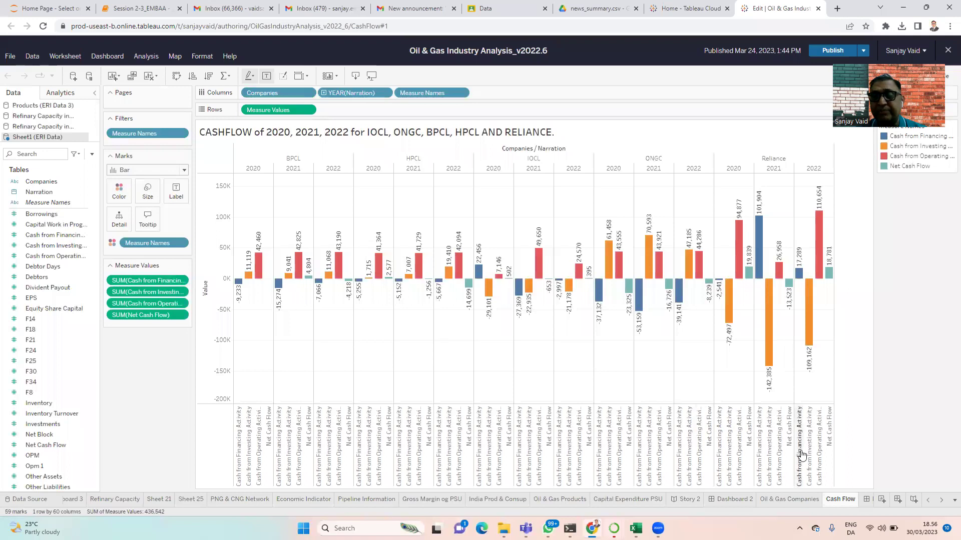
left_click(866, 500)
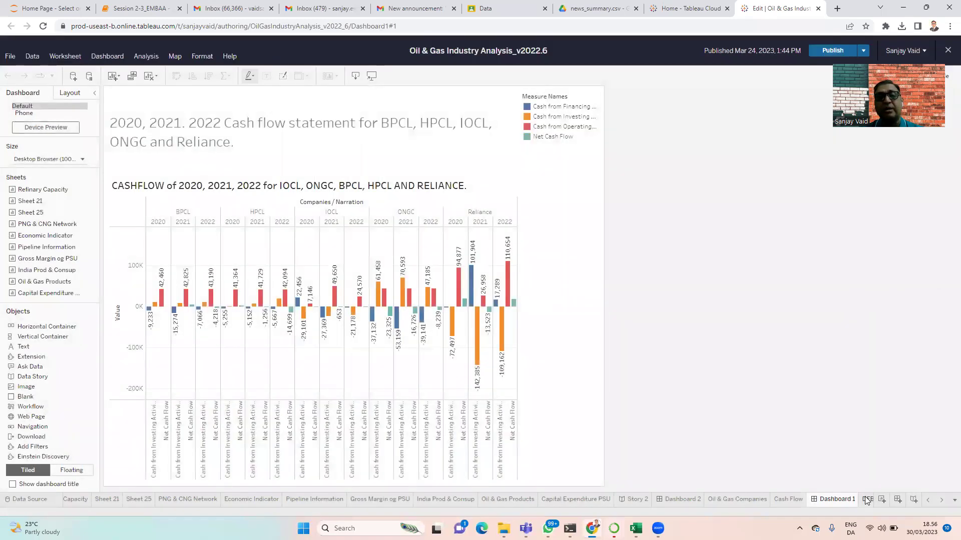
Step: Open the DEBTOR DAYS & Inventory turnover sheet and compare both ratios for BPCL in 2020 and ONGC in 2021
left_click(867, 499)
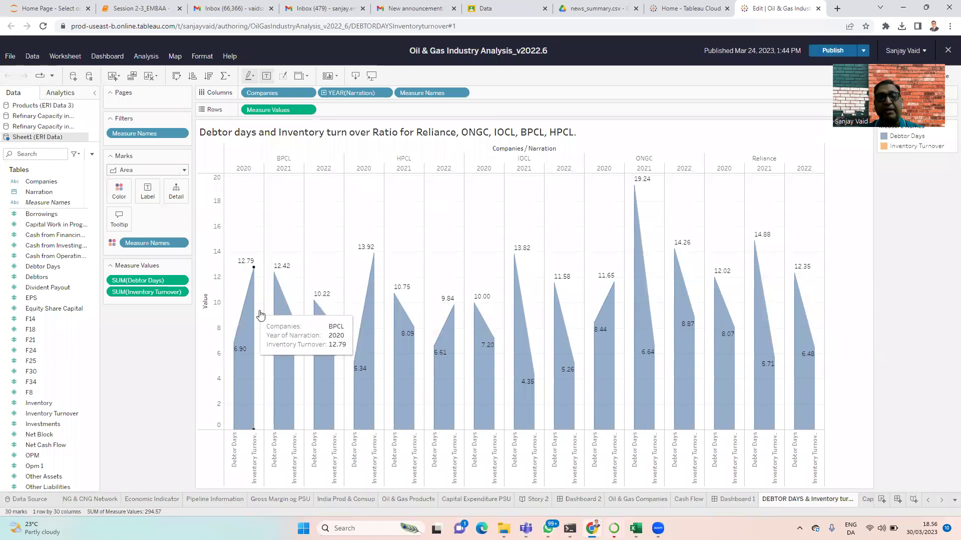
mouse_move(308, 308)
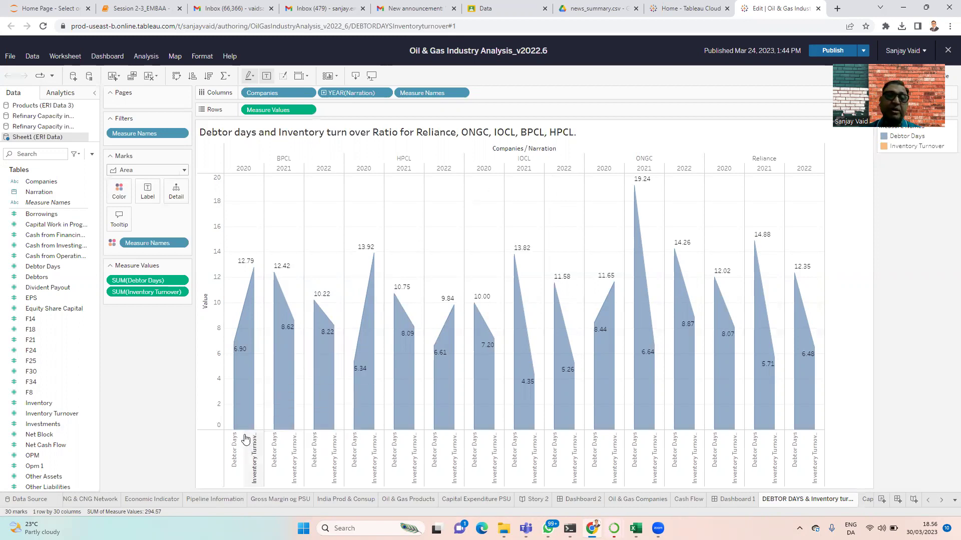
mouse_move(240, 374)
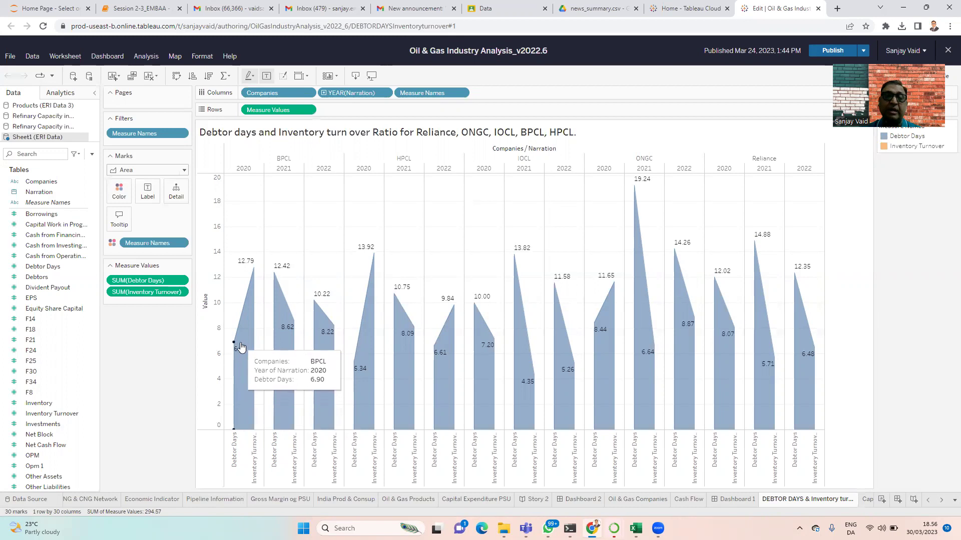
mouse_move(256, 306)
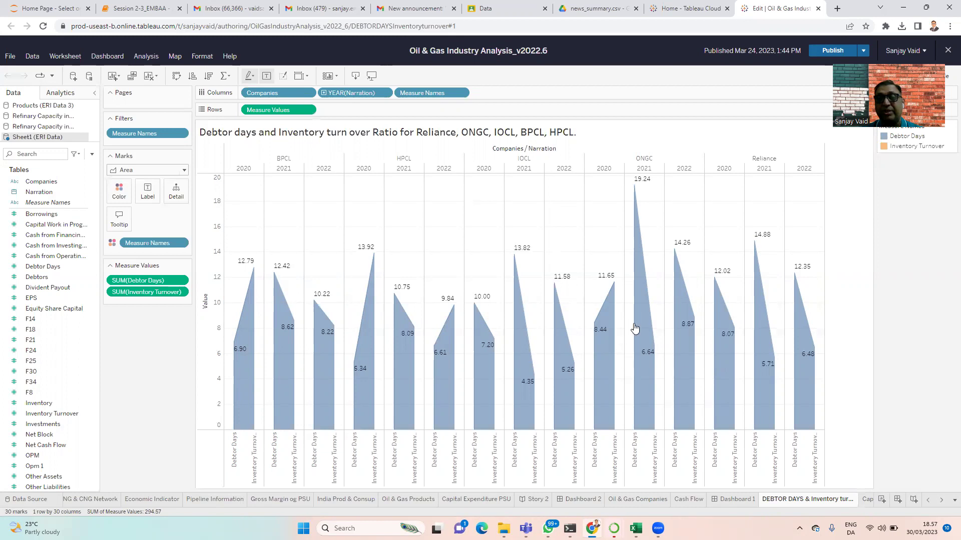
mouse_move(643, 335)
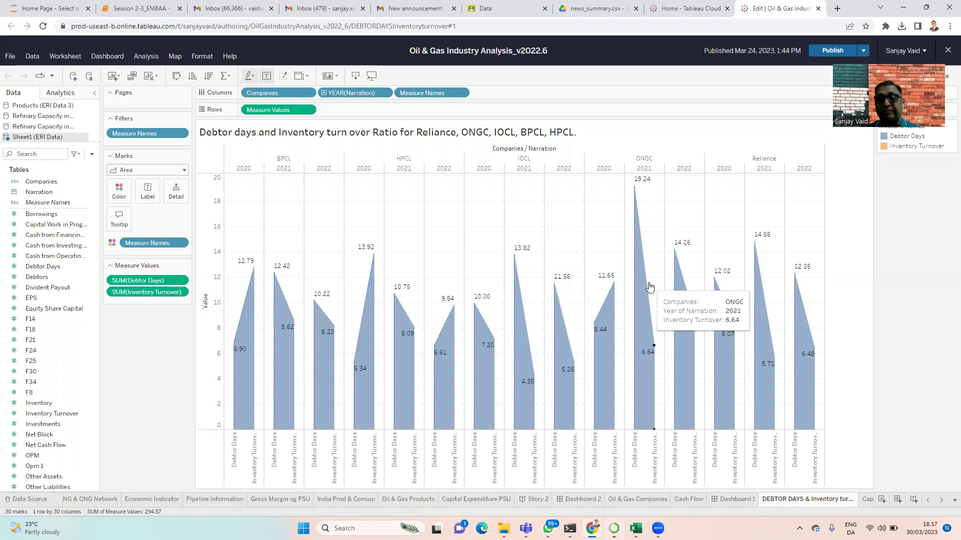
Step: View the Capital&Debt, EPS & Price to earning and Return on Equity&Caital sheets in turn
left_click(868, 500)
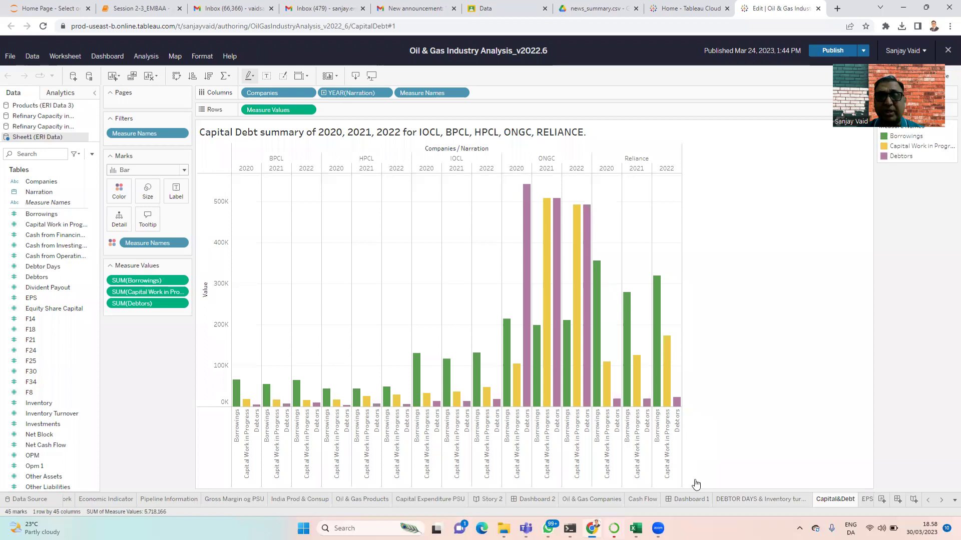
left_click(867, 500)
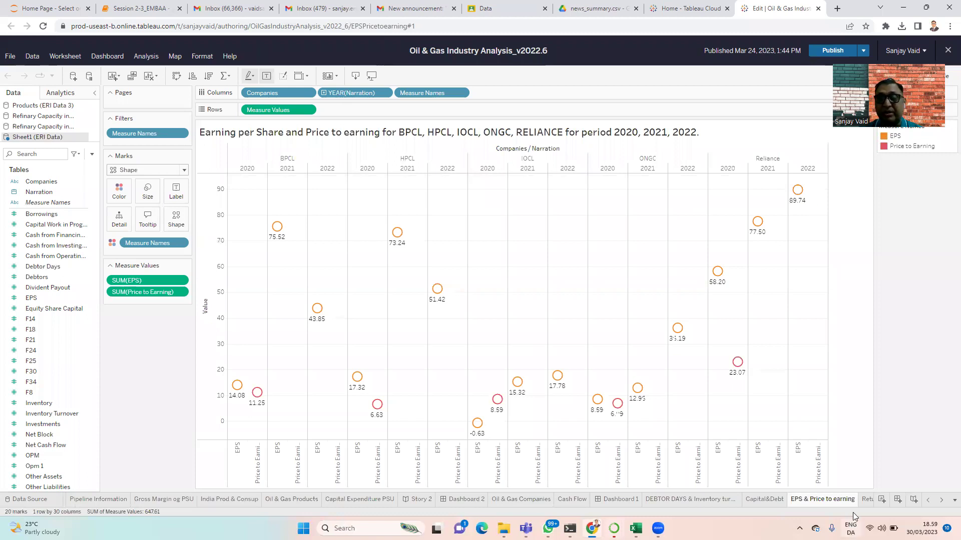
left_click(867, 500)
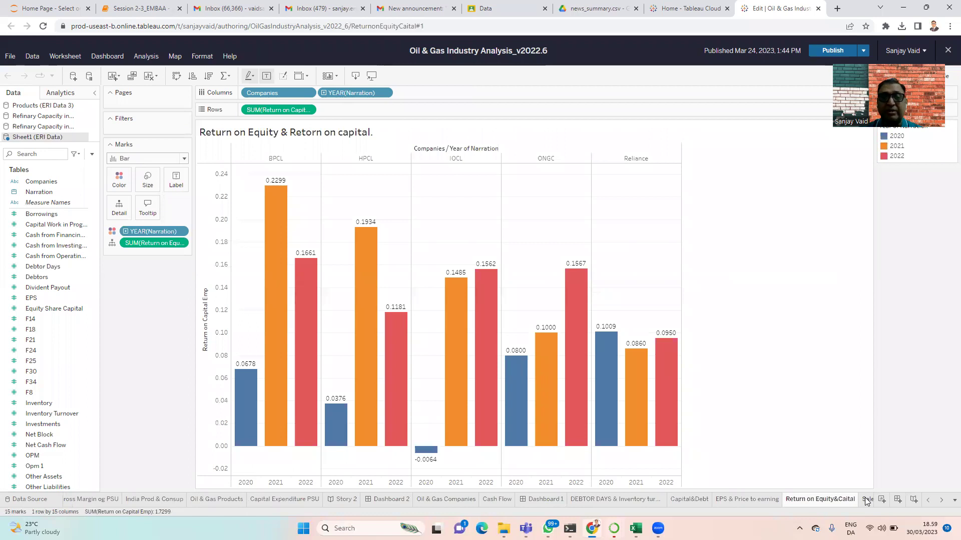
Step: Open the Sales & OPM sheet and compare the operating profit margin and sales growth bars of ONGC and Reliance
left_click(866, 500)
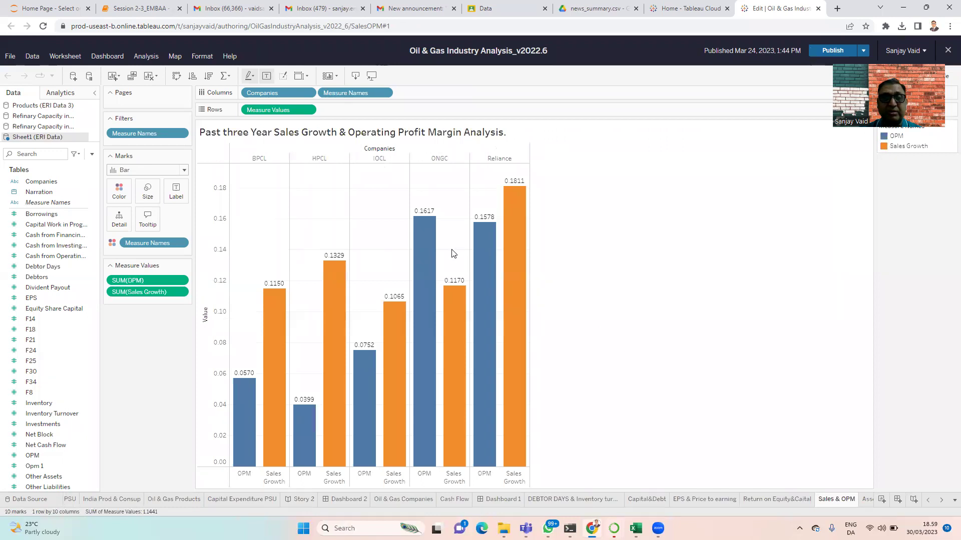
mouse_move(414, 257)
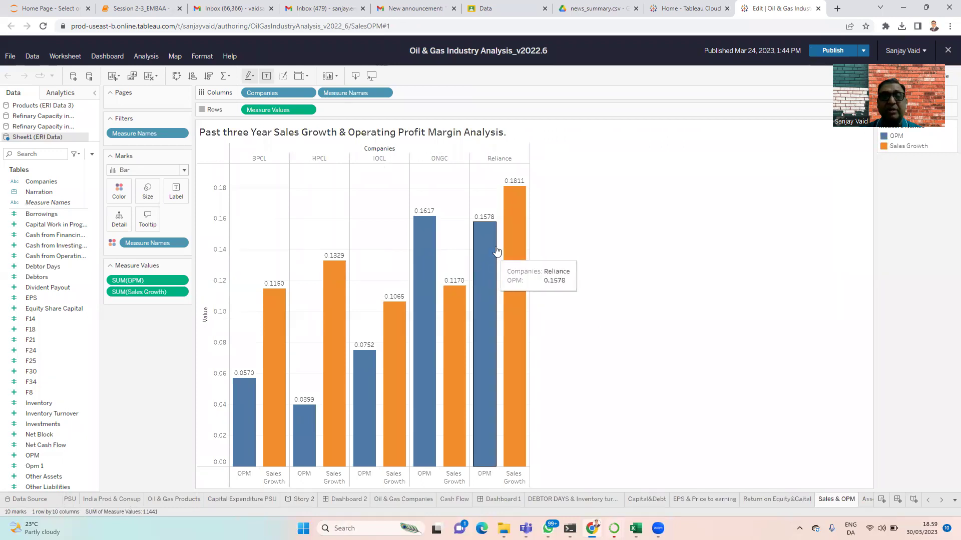
mouse_move(517, 222)
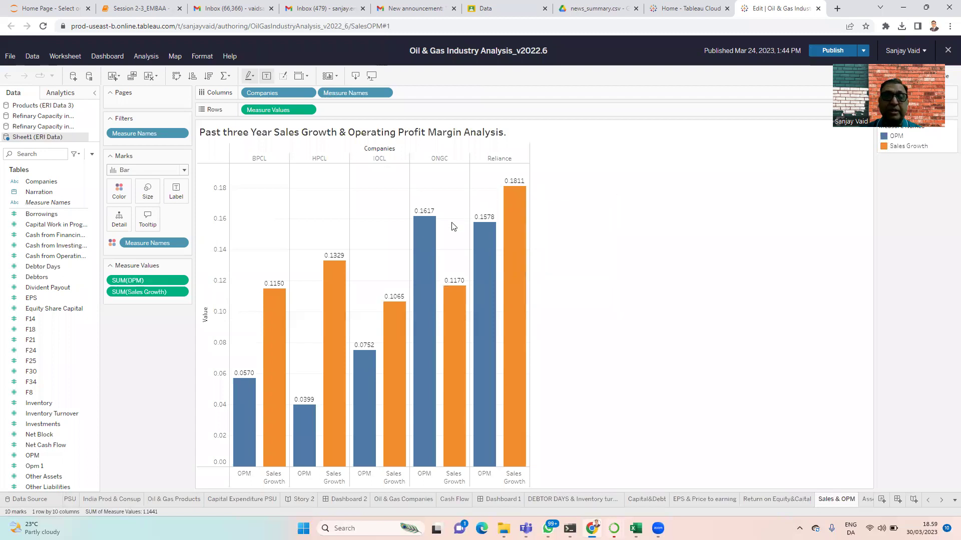
mouse_move(460, 289)
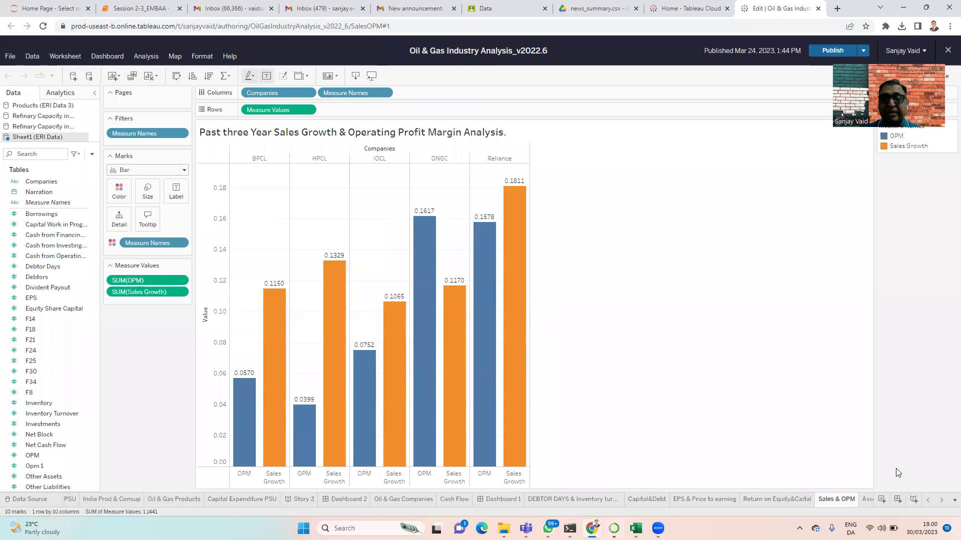
Step: Open the Assest & Liabilities sheet and examine Reliance's bars, including its 2020 investments and 2022 net block
left_click(866, 500)
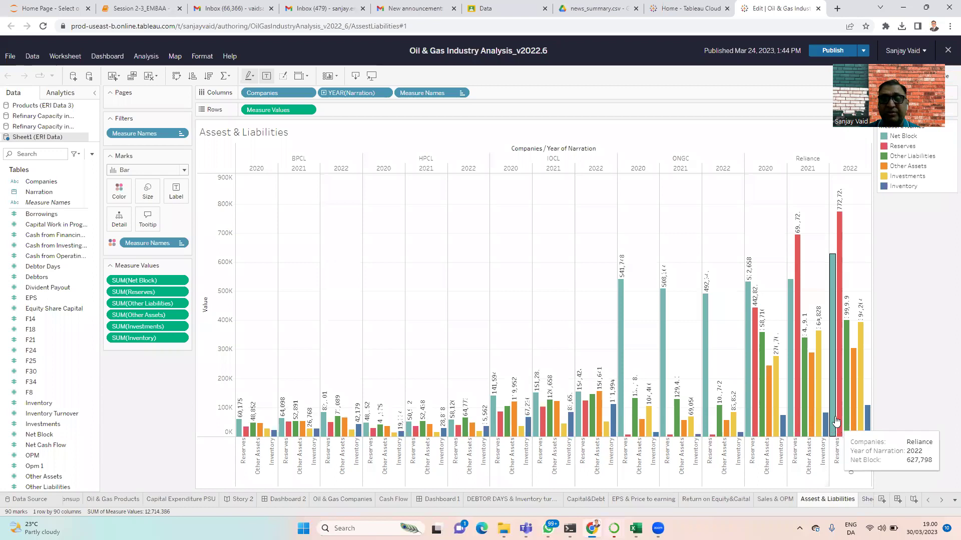
mouse_move(793, 408)
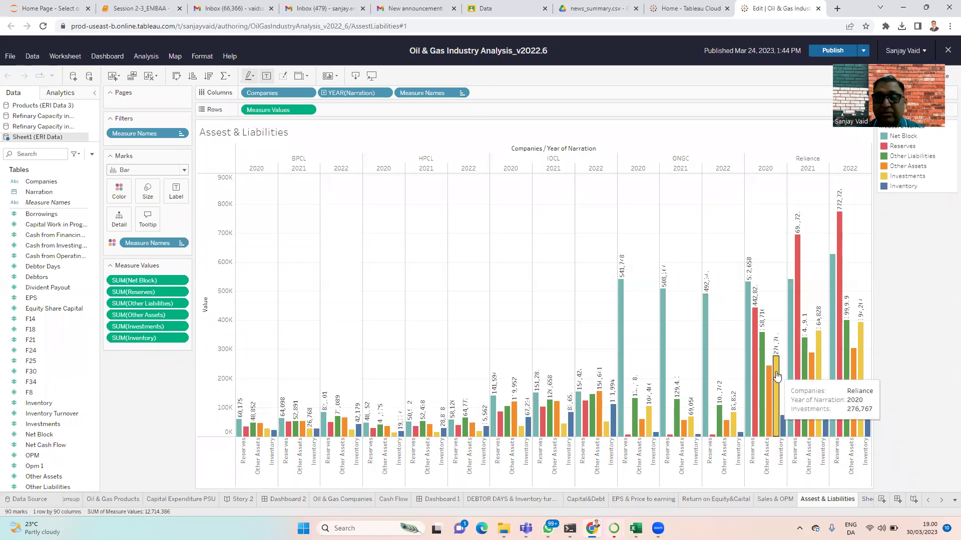
mouse_move(841, 297)
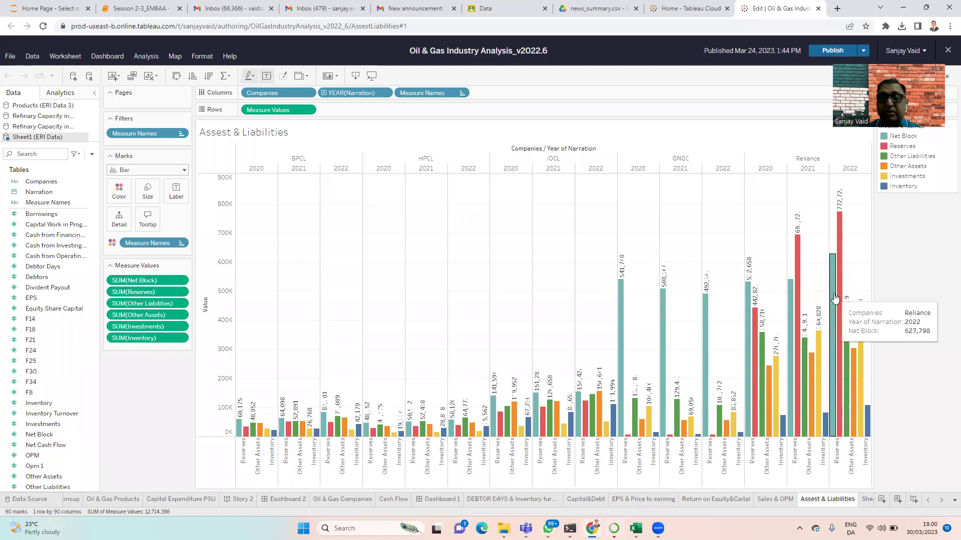
Step: Go past Sheet 27 to the Conclusion story, read its closing notes and inspect Rajasthan's details on the map
left_click(868, 500)
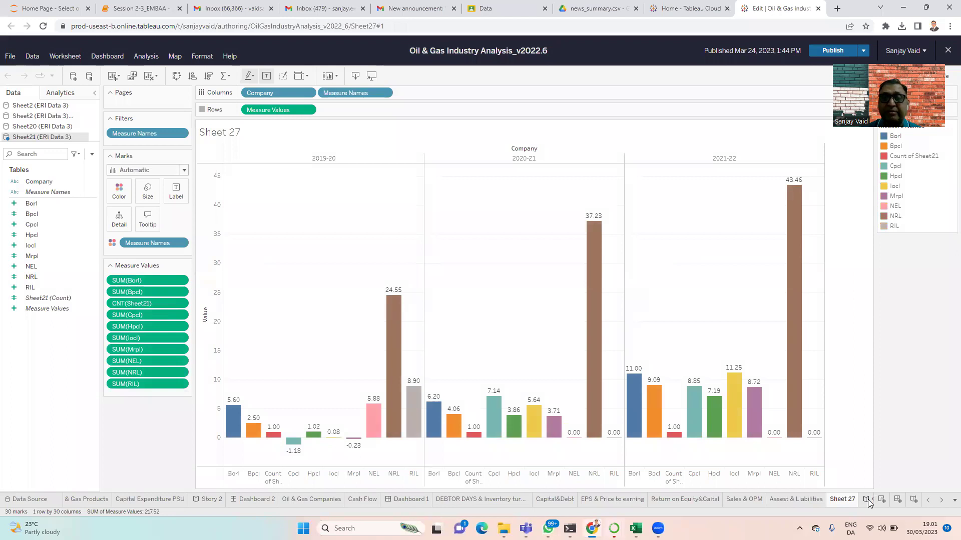
left_click(867, 499)
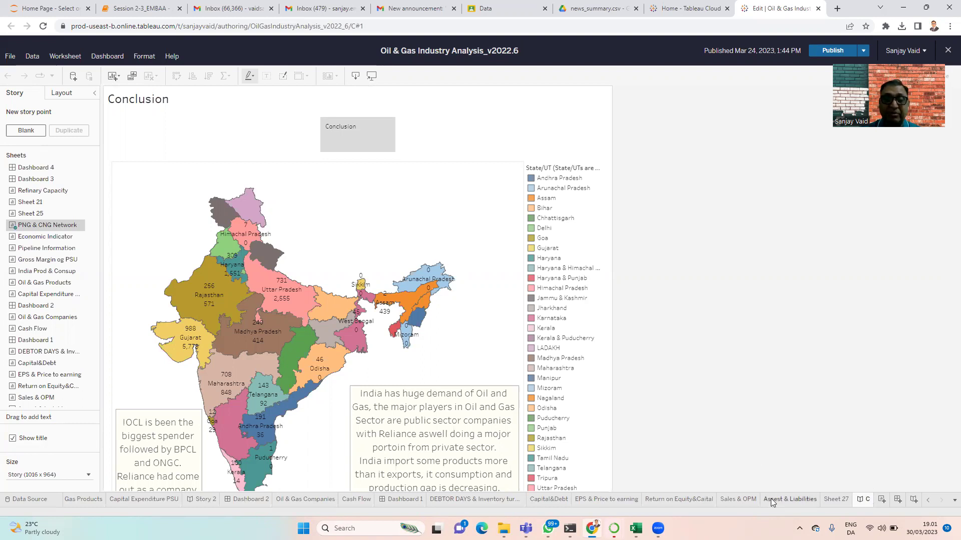
scroll(750, 453, "down", 2)
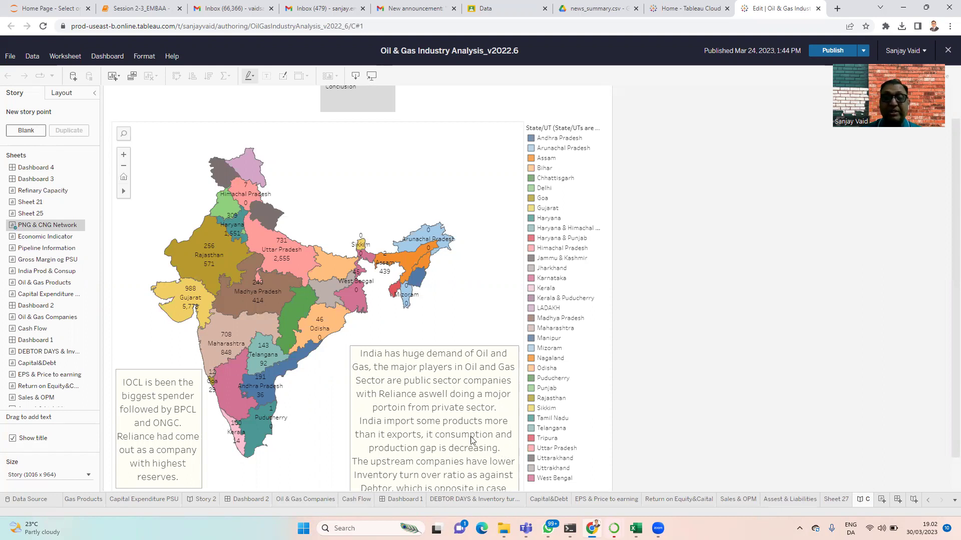
scroll(472, 440, "down", 1)
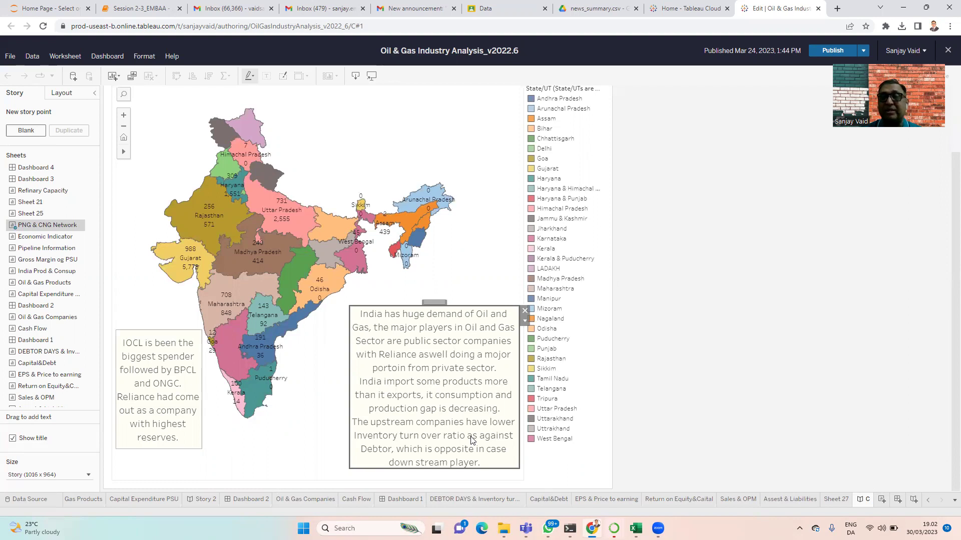
mouse_move(231, 234)
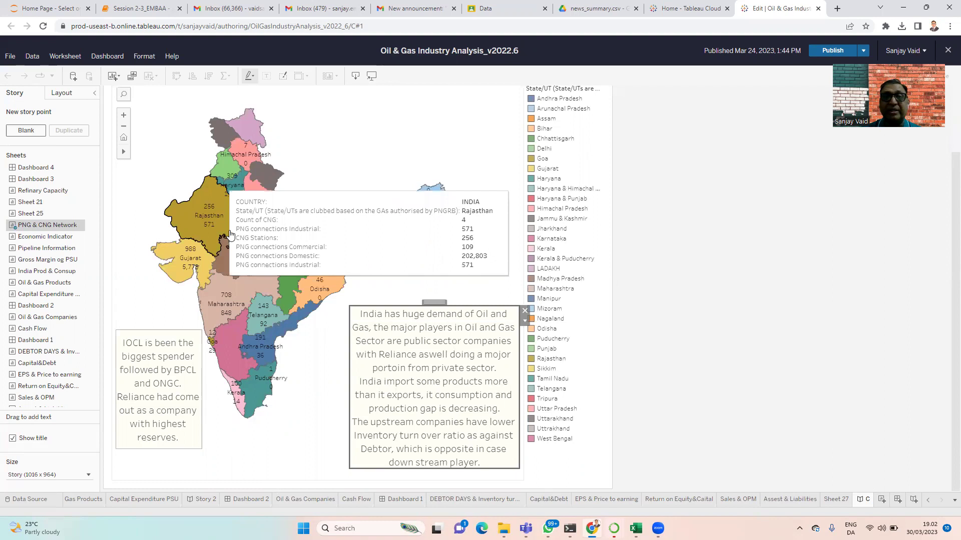